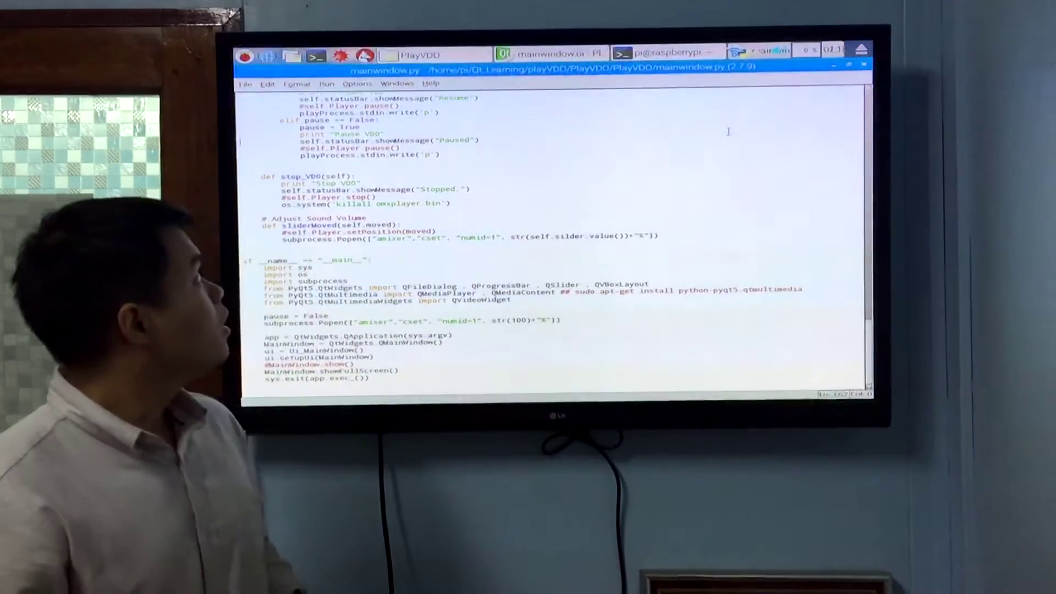
Run mainwindow.py from IDLE to launch the PlayVDO player.
{"action": "key", "text": "F5"}
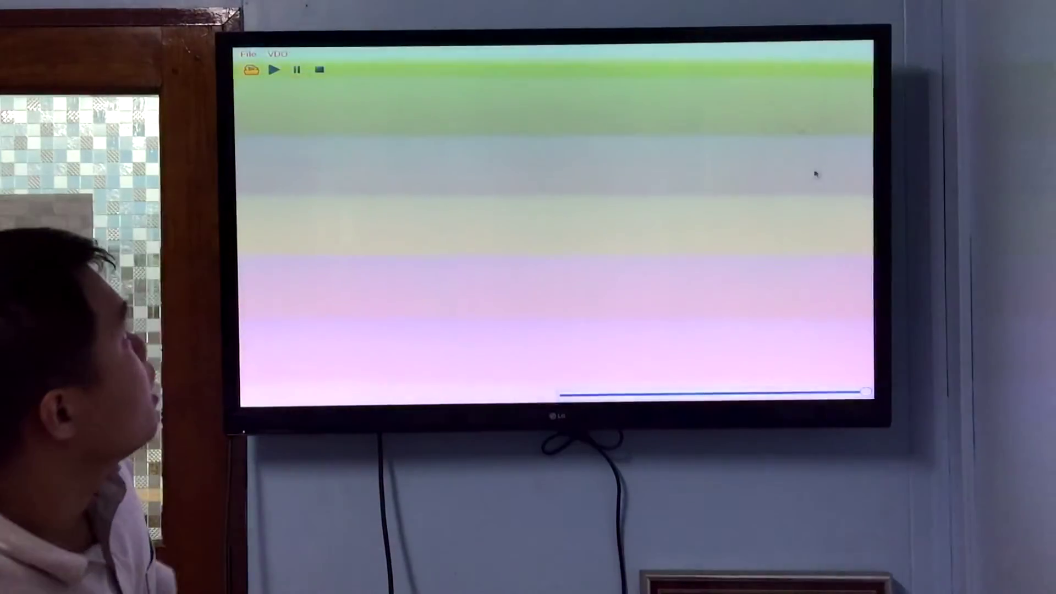
Open 1.mp4 from the recently used files and start playing it.
{"action": "left_click", "coordinate": [251, 71]}
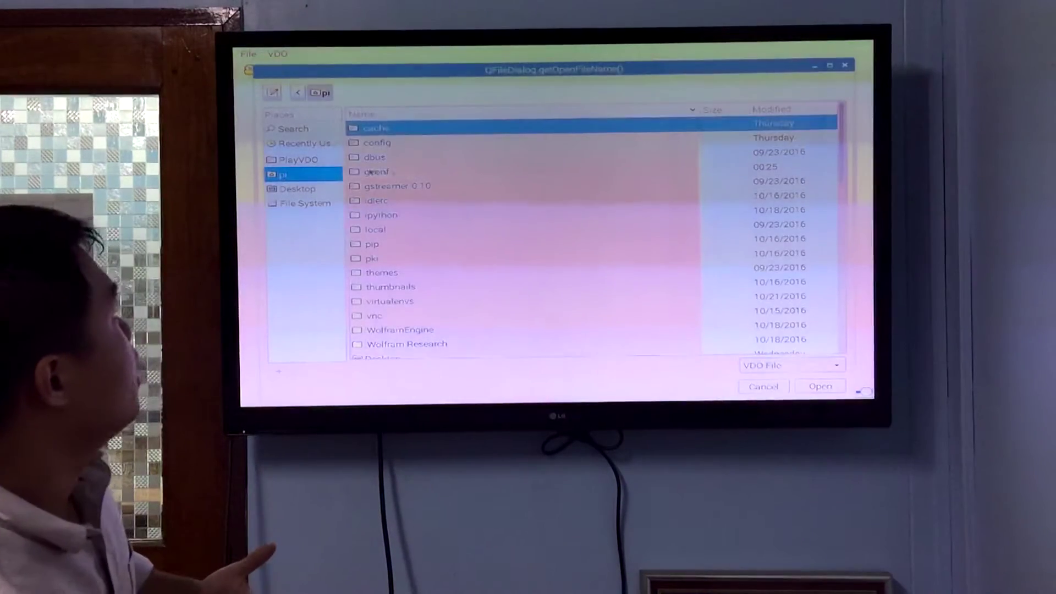
{"action": "left_click", "coordinate": [306, 144]}
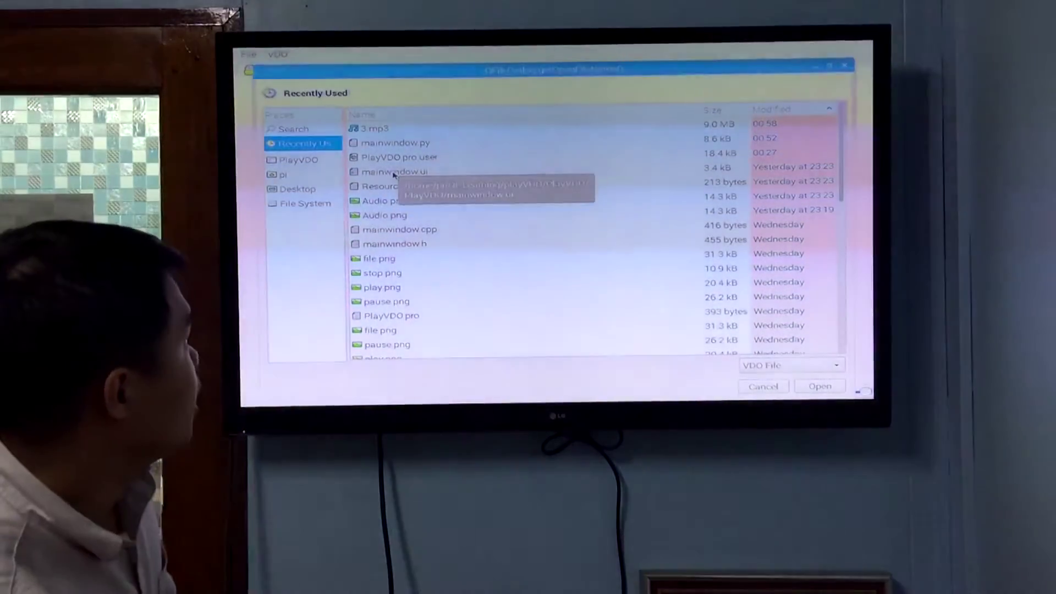
{"action": "scroll", "coordinate": [452, 181], "scroll_direction": "down", "scroll_amount": 4}
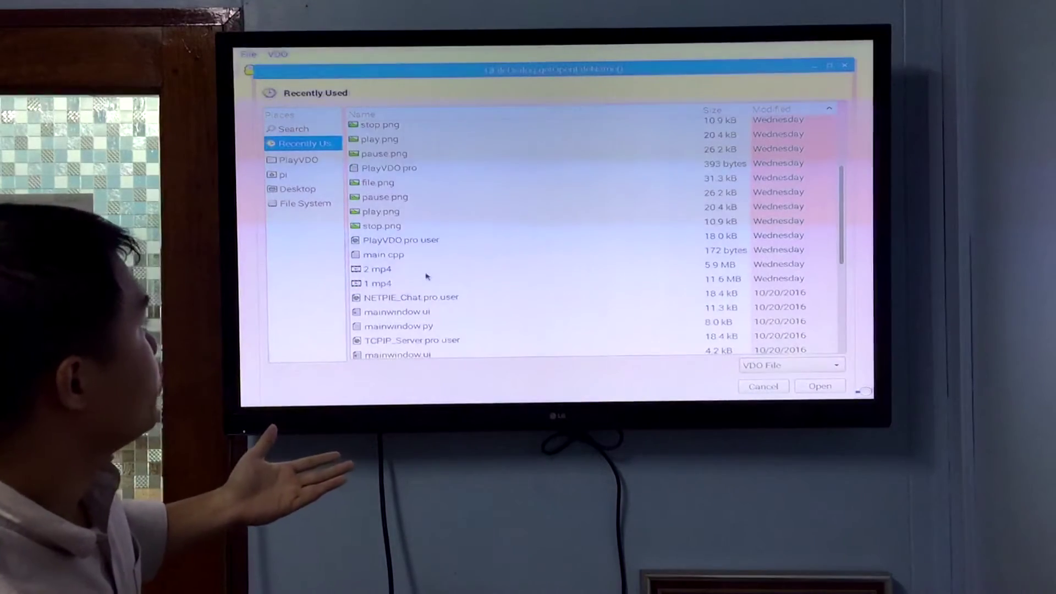
{"action": "left_click", "coordinate": [381, 282]}
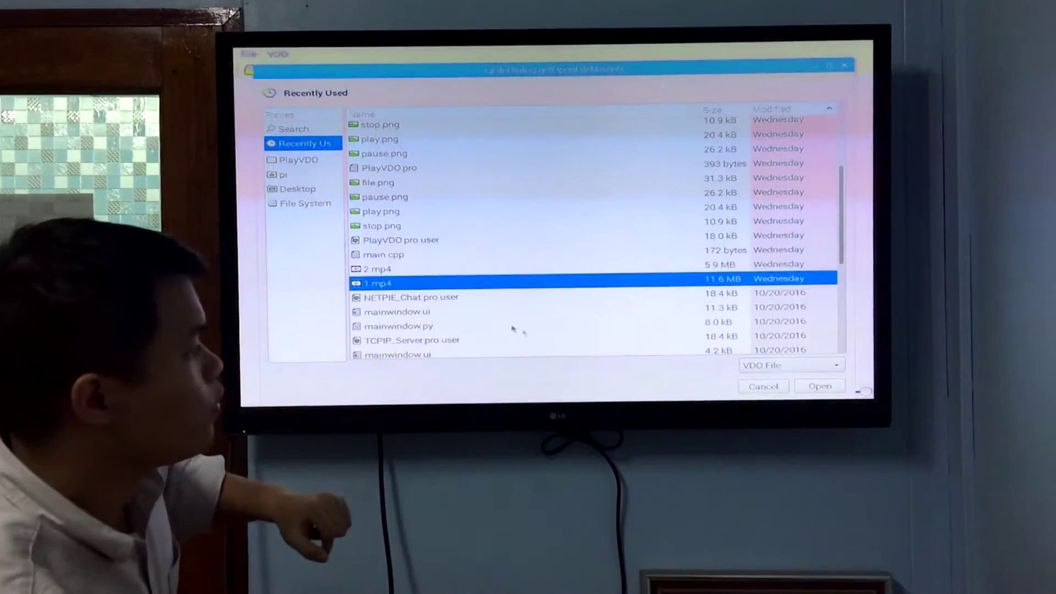
{"action": "left_click", "coordinate": [817, 387]}
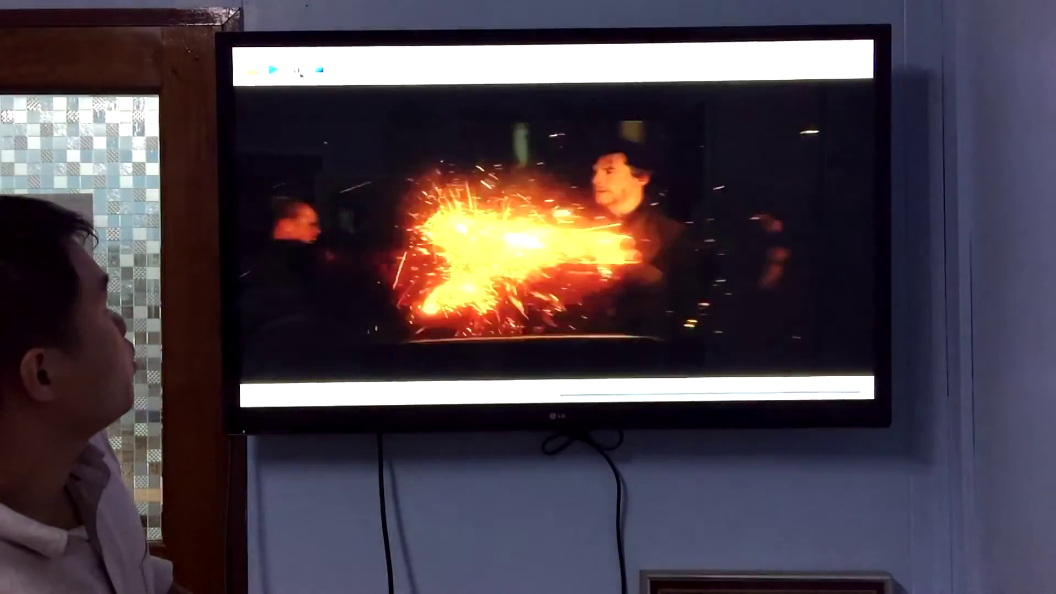
Pause and resume the fire-effects clip twice, then stop playback.
{"action": "key", "text": "space"}
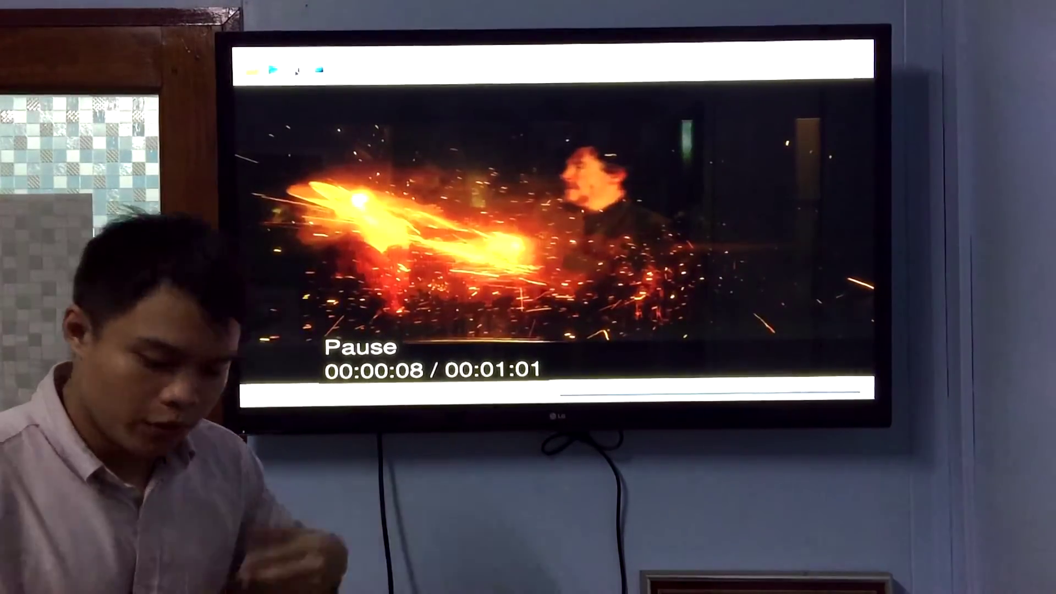
{"action": "key", "text": "space"}
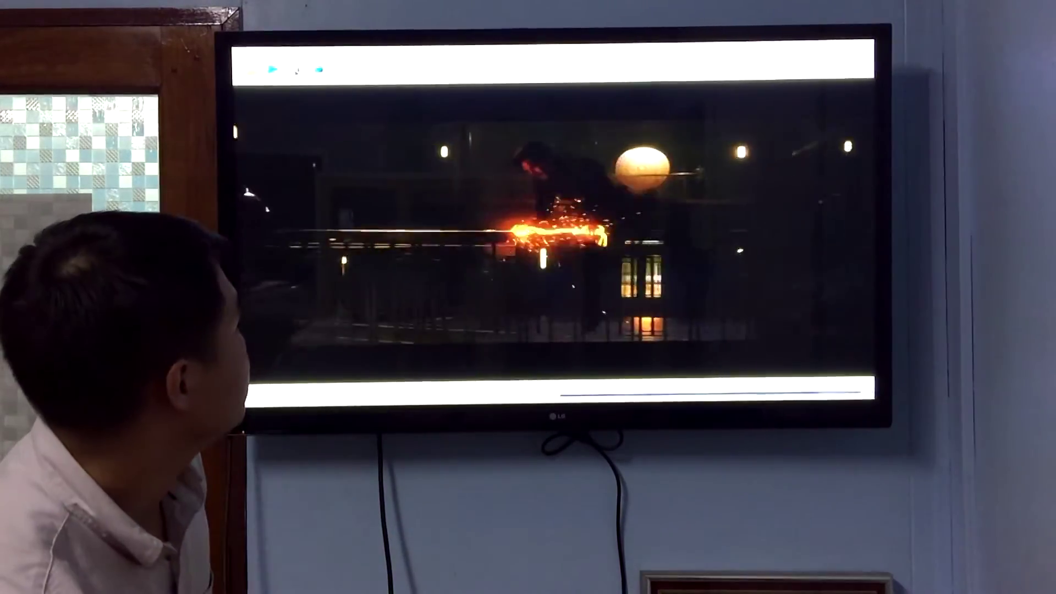
{"action": "key", "text": "space"}
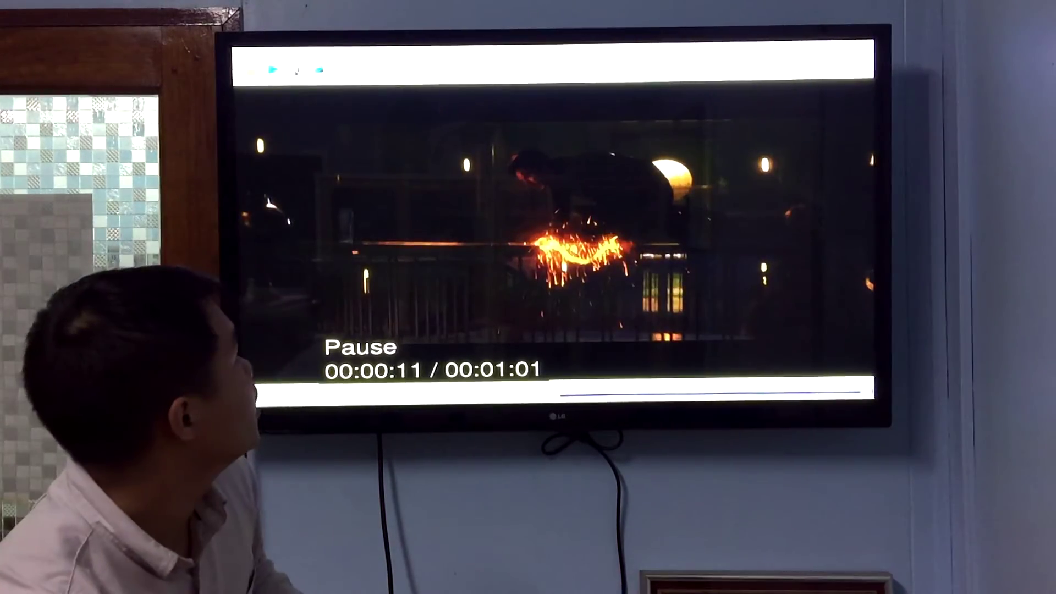
{"action": "key", "text": "space"}
{"action": "left_click", "coordinate": [320, 70]}
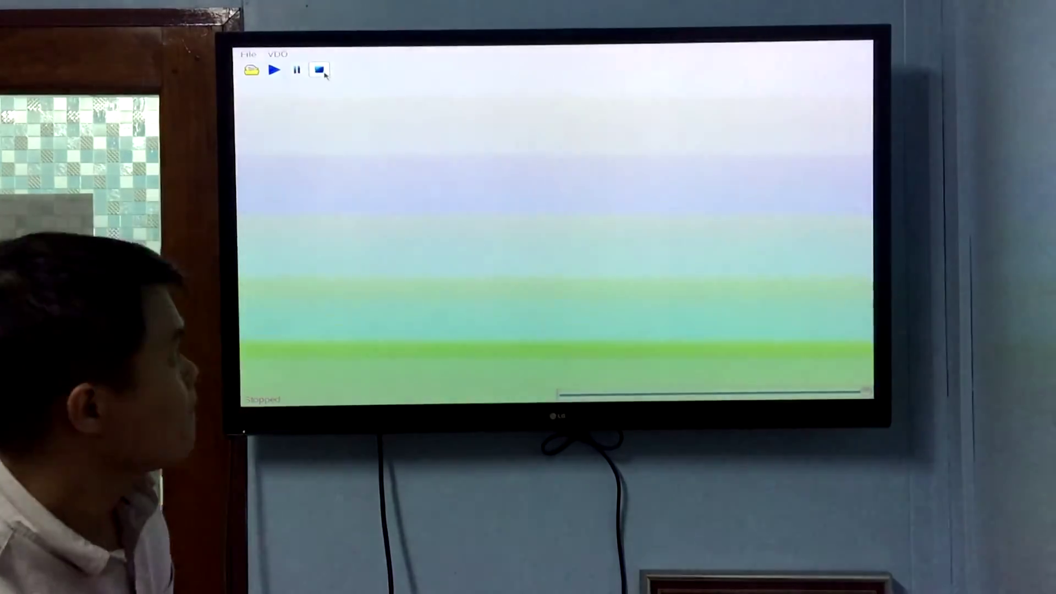
Open 3.mp3 from the recently used files and start playing it.
{"action": "left_click", "coordinate": [274, 71]}
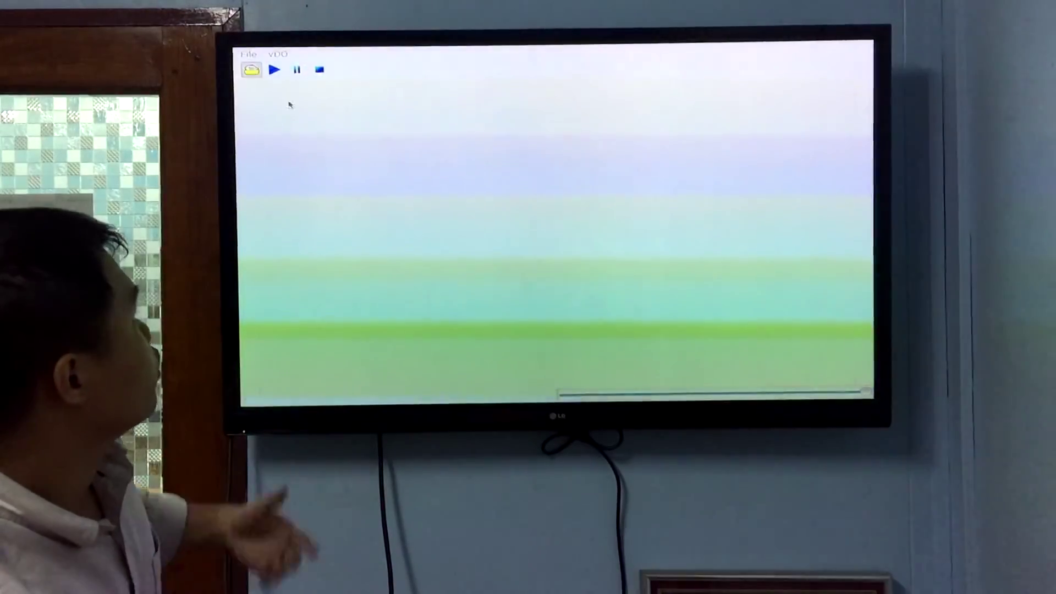
{"action": "key", "text": "ctrl+o"}
{"action": "left_click", "coordinate": [306, 144]}
{"action": "left_click", "coordinate": [374, 128]}
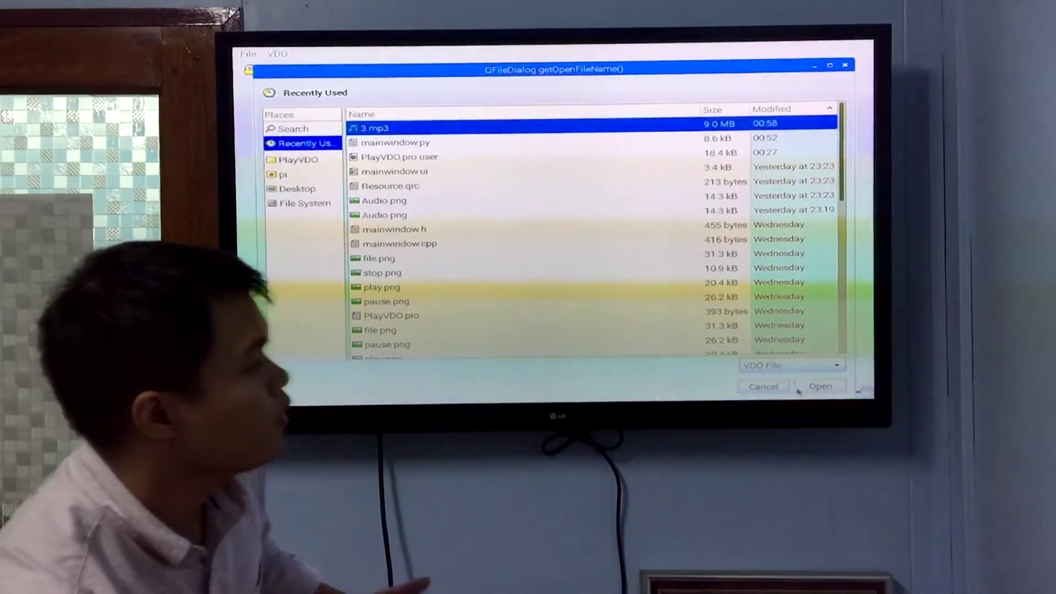
{"action": "left_click", "coordinate": [818, 386]}
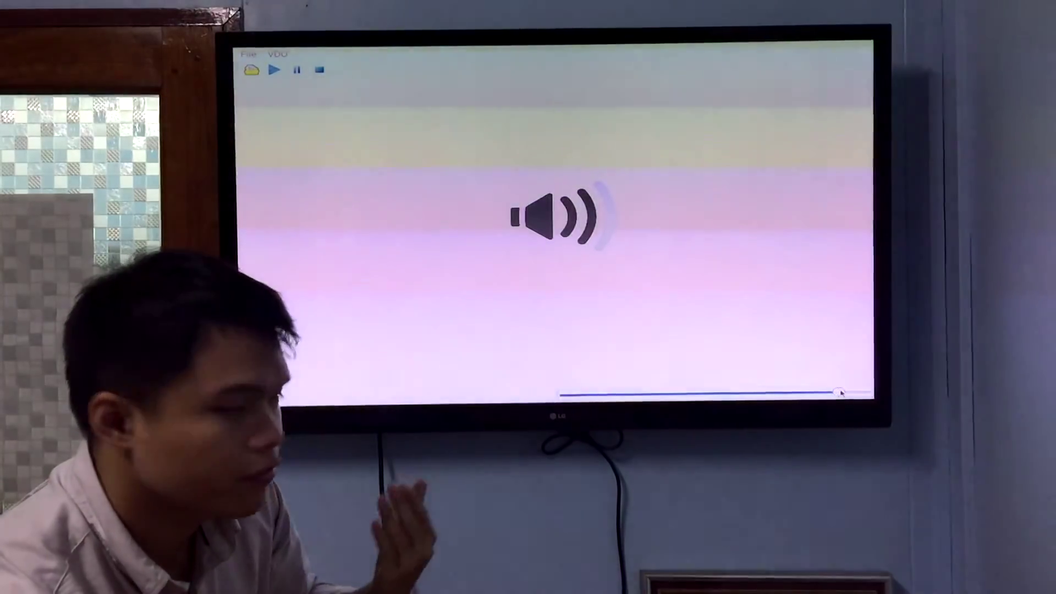
Drag the volume slider slightly left to lower the 3.mp3 volume.
{"action": "left_click_drag", "start_coordinate": [855, 390], "coordinate": [817, 395]}
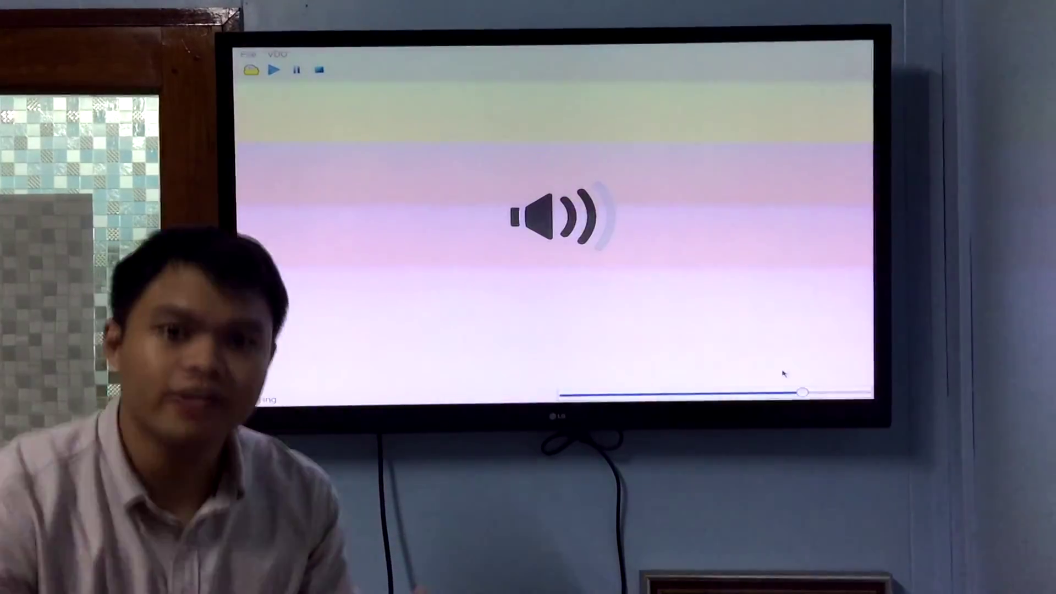